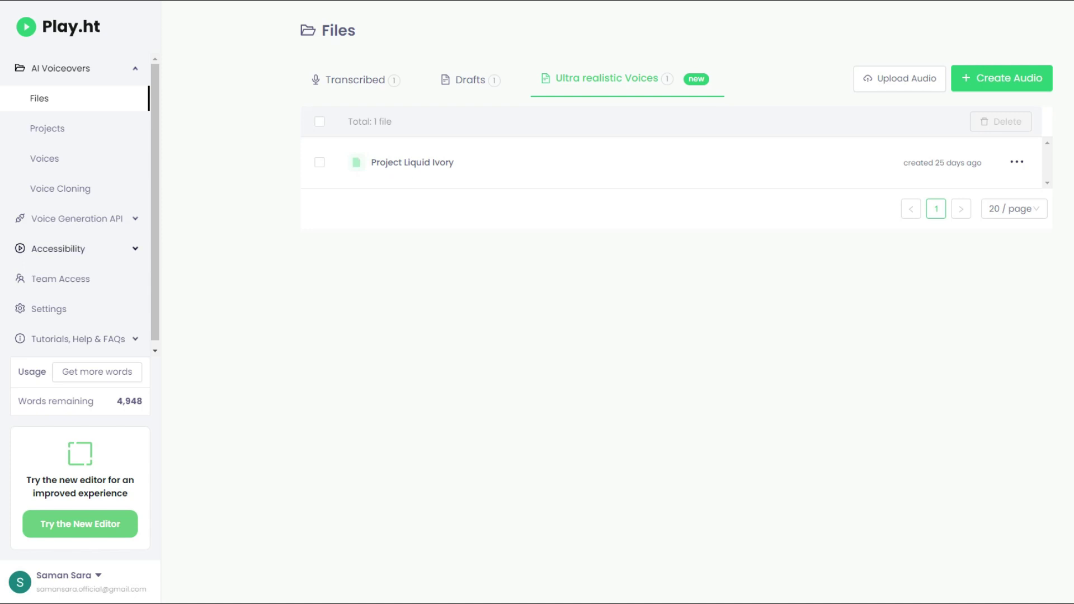
Step: Go to the Voice Cloning page to start an instant clone named Sam
left_click(59, 188)
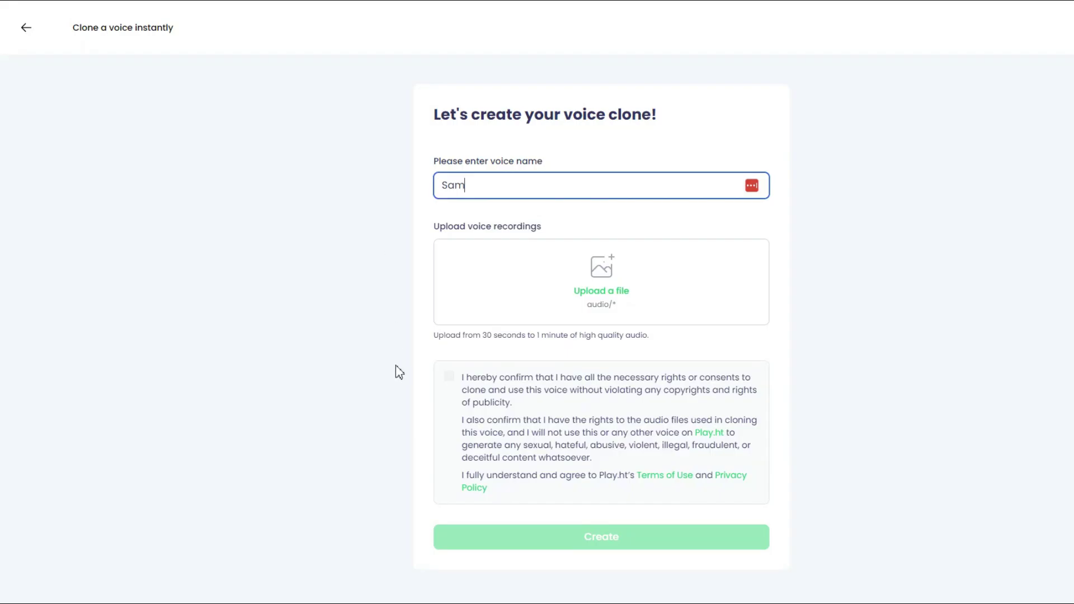
Step: Confirm consent, upload Post Influencer Voice clean.mp3 and create the Sam clone
left_click(456, 380)
left_click(147, 59)
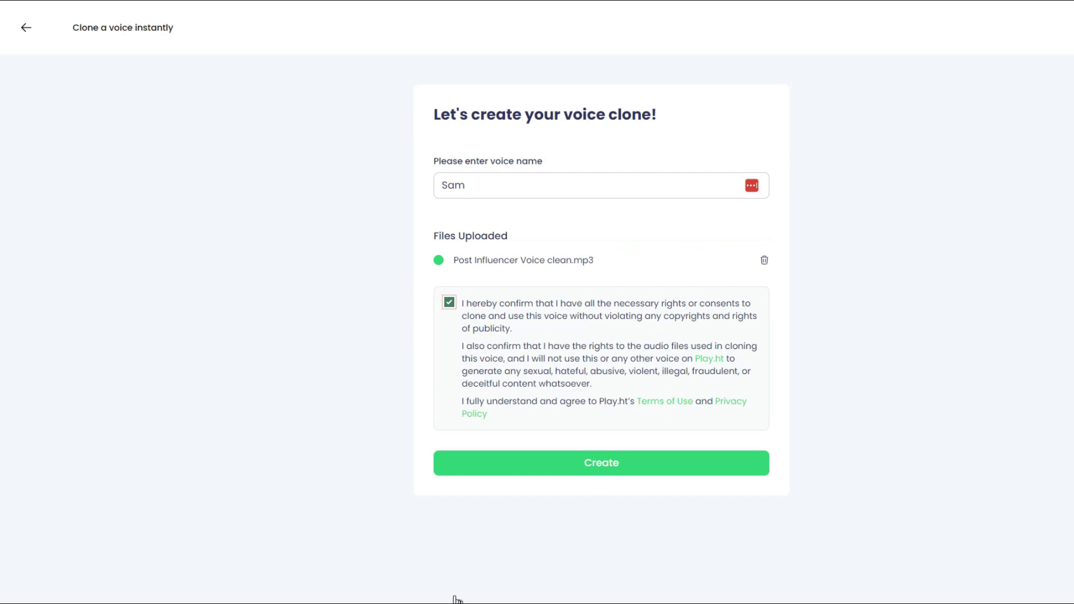
key("Return")
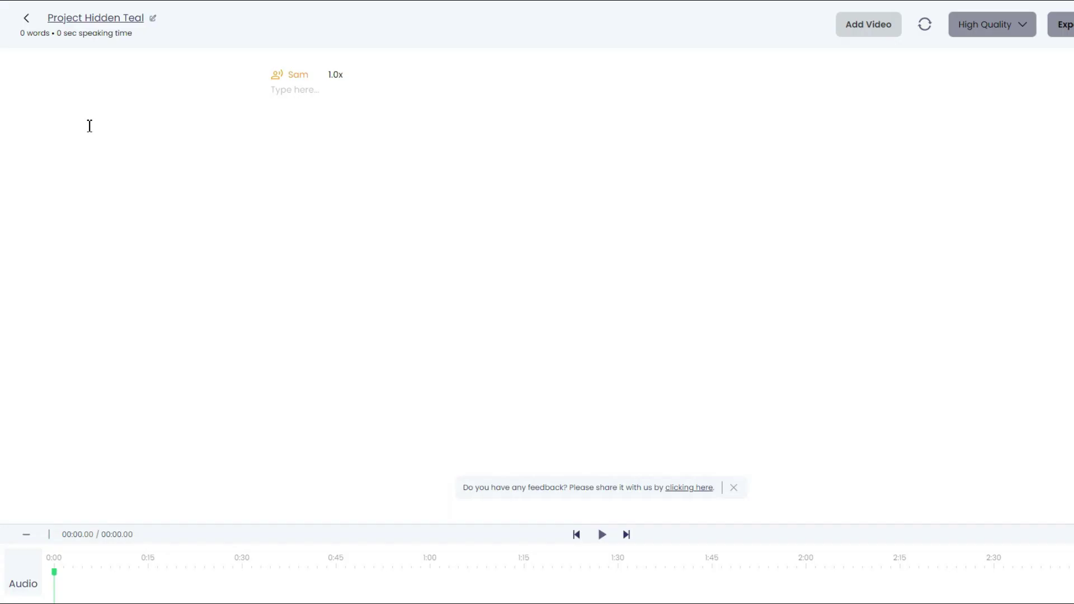
Step: Paste the LinkedIn tutorial script into the editor for the Sam voice
right_click(309, 90)
left_click(336, 185)
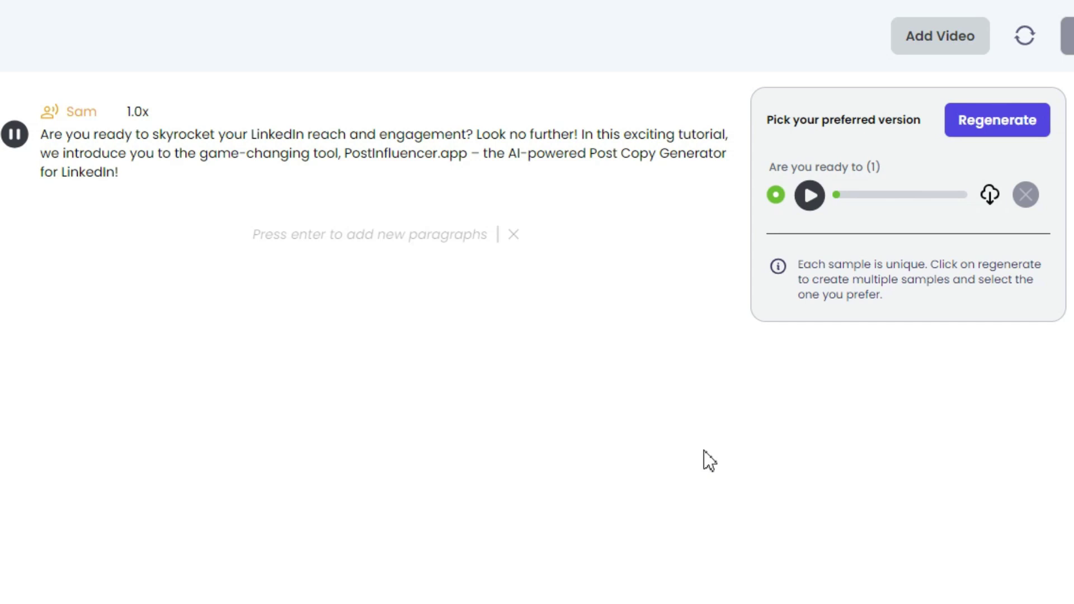
Step: Export the generated speech as a single audio file
left_click(755, 567)
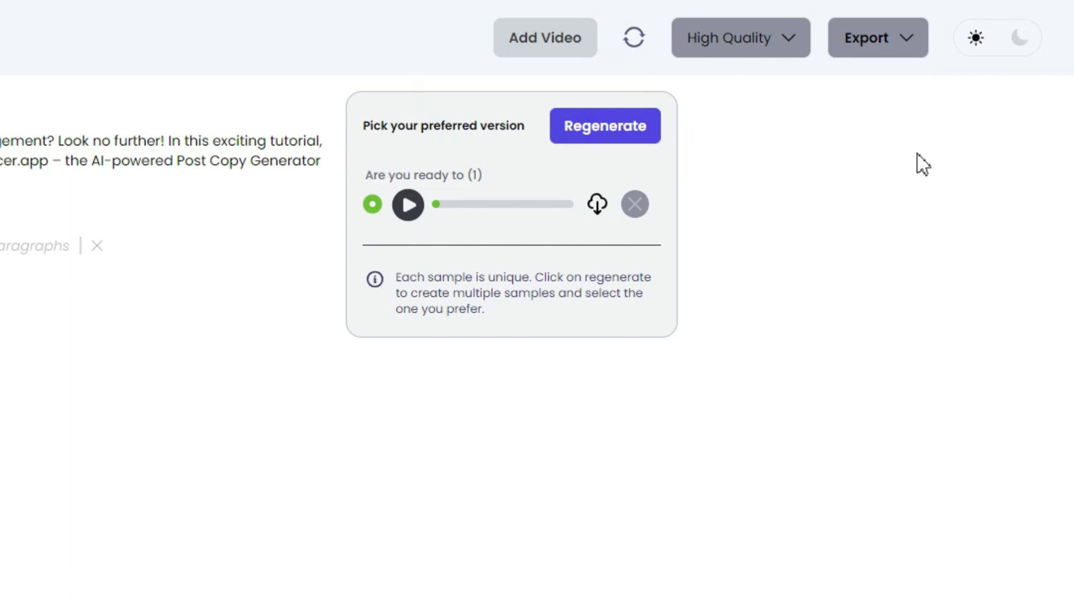
left_click(865, 52)
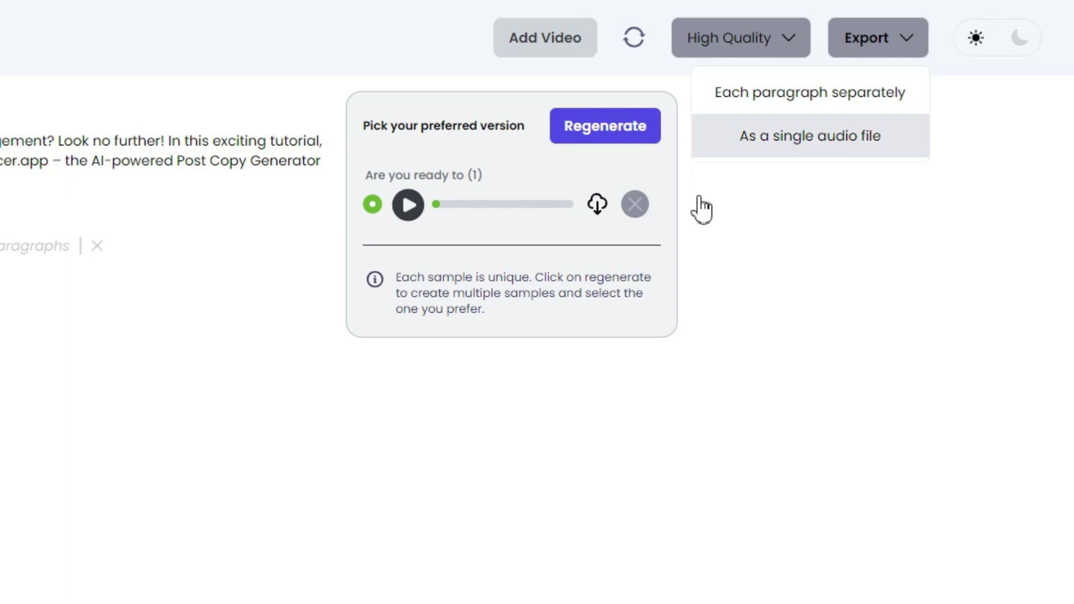
left_click(730, 138)
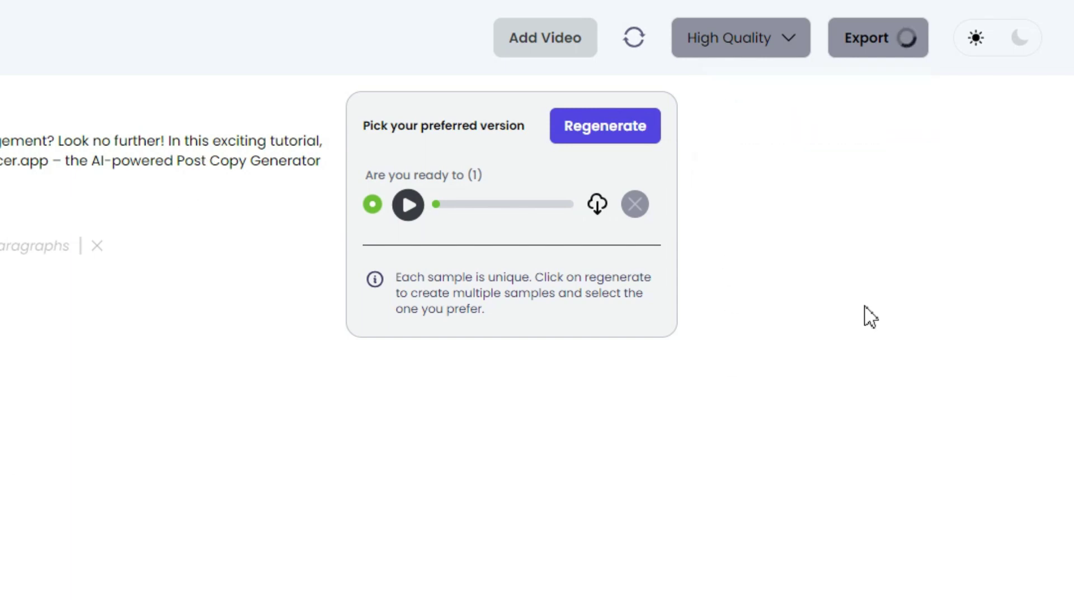